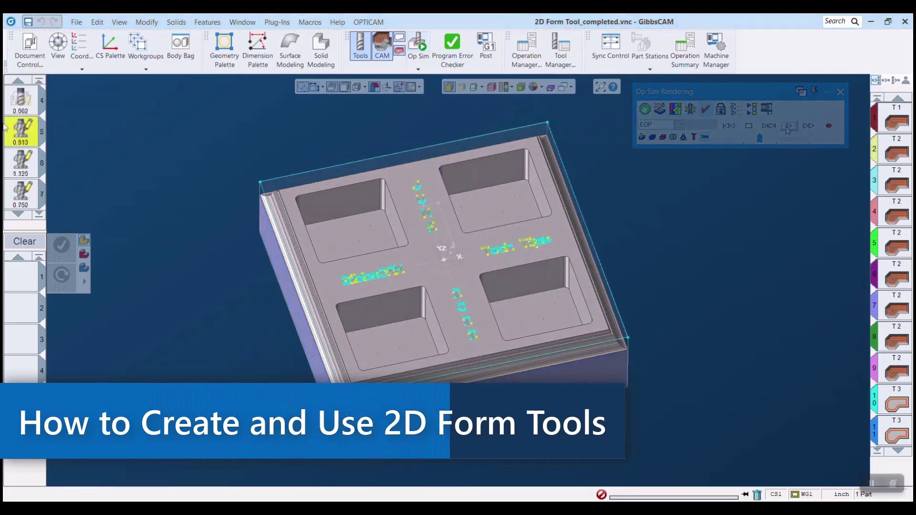
Step: Review the Milling Tool definitions of the 0.813, 1.125 and 0.750 2D form tools
double_click(5, 128)
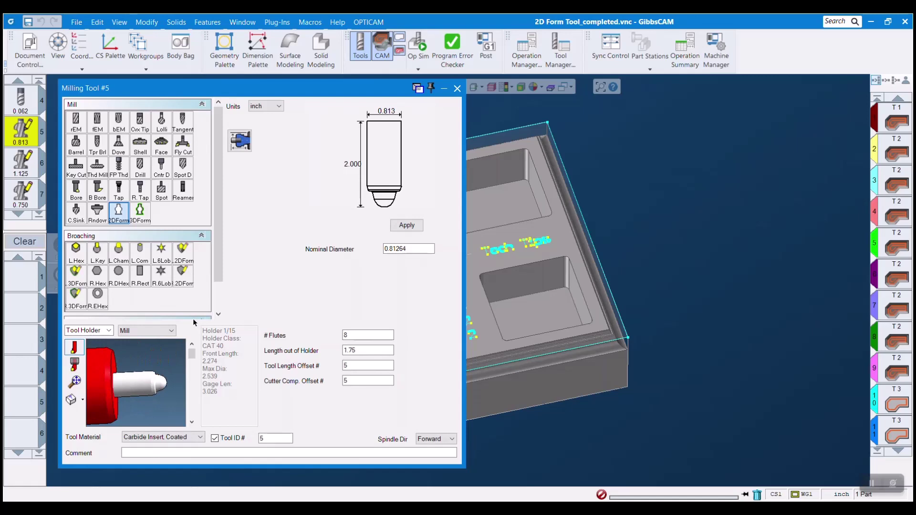
double_click(21, 161)
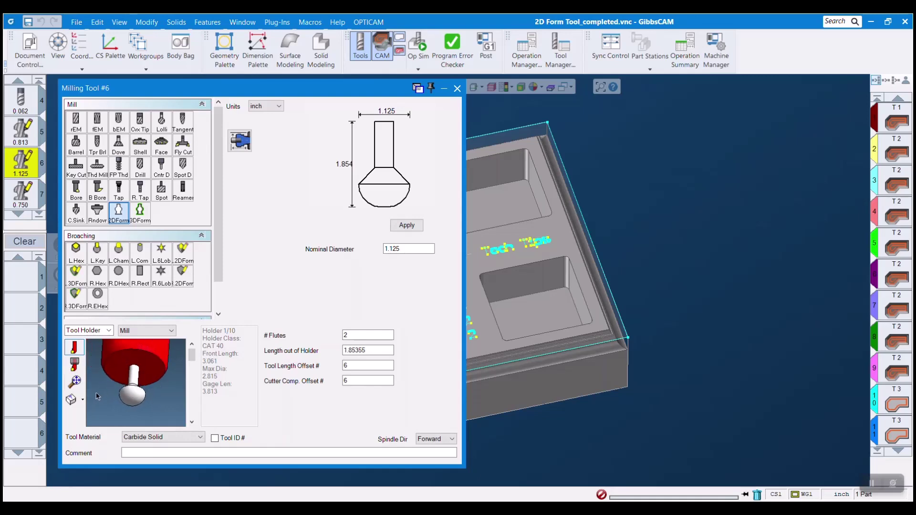
left_click(457, 88)
left_click(19, 193)
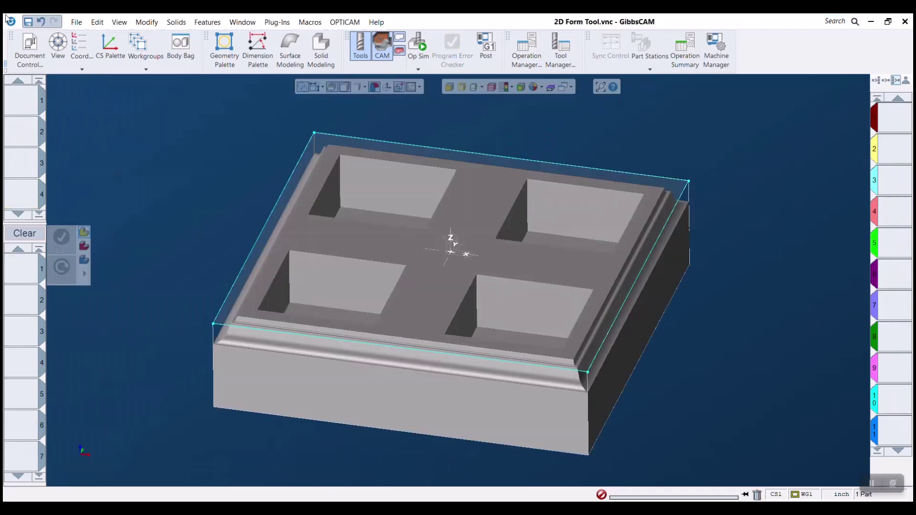
Step: Import the 2D Form Tool.dxf file into the current part
left_click(76, 22)
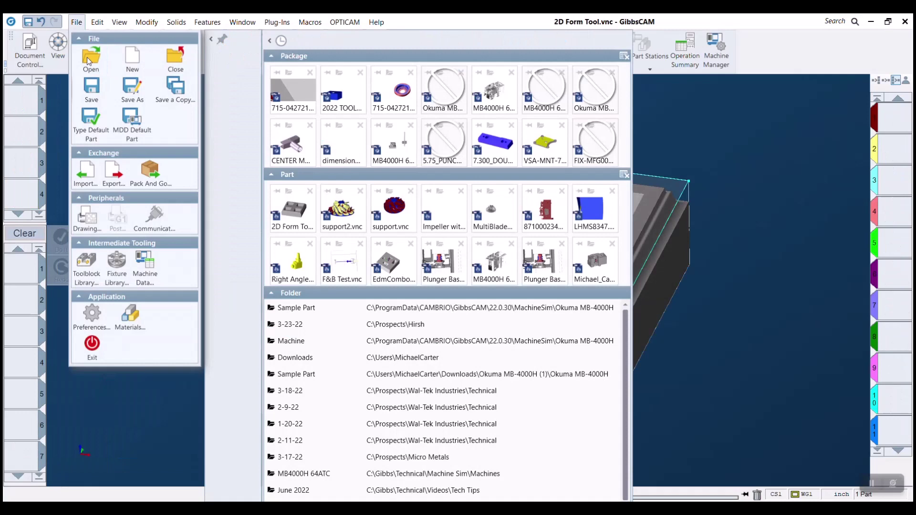
left_click(87, 171)
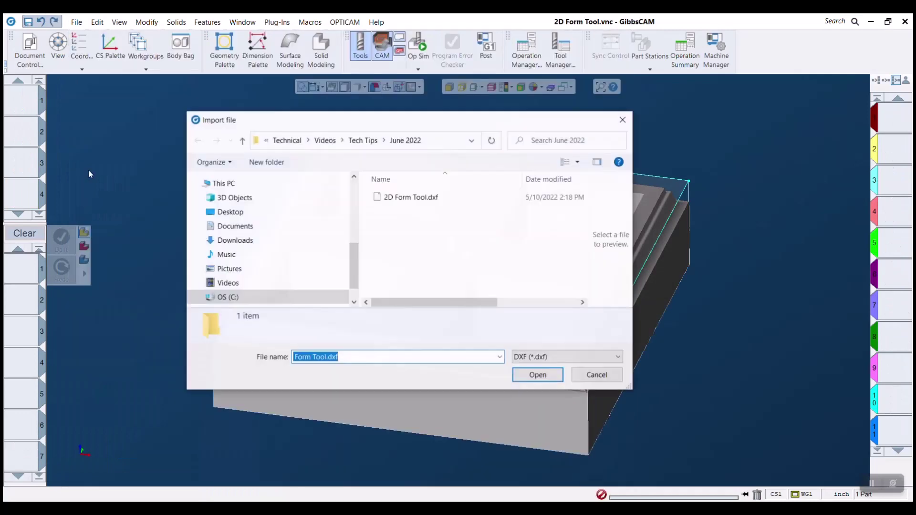
left_click(414, 198)
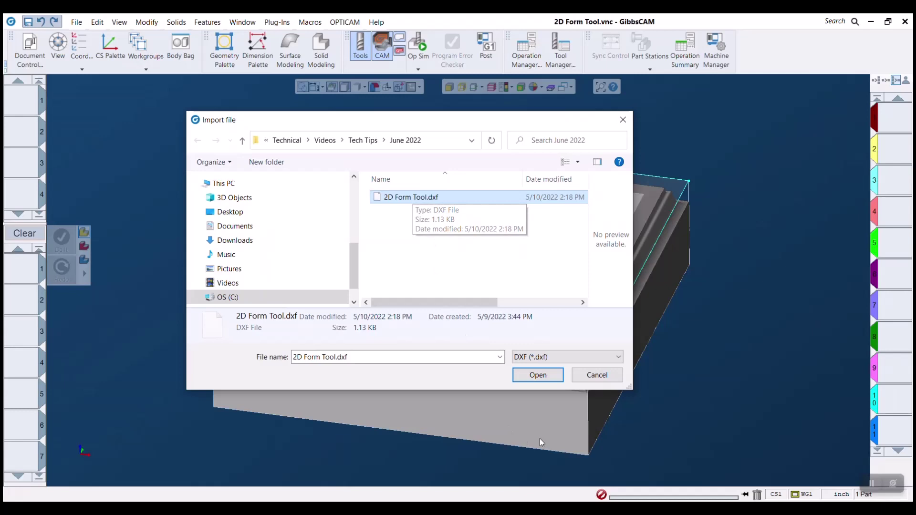
left_click(551, 377)
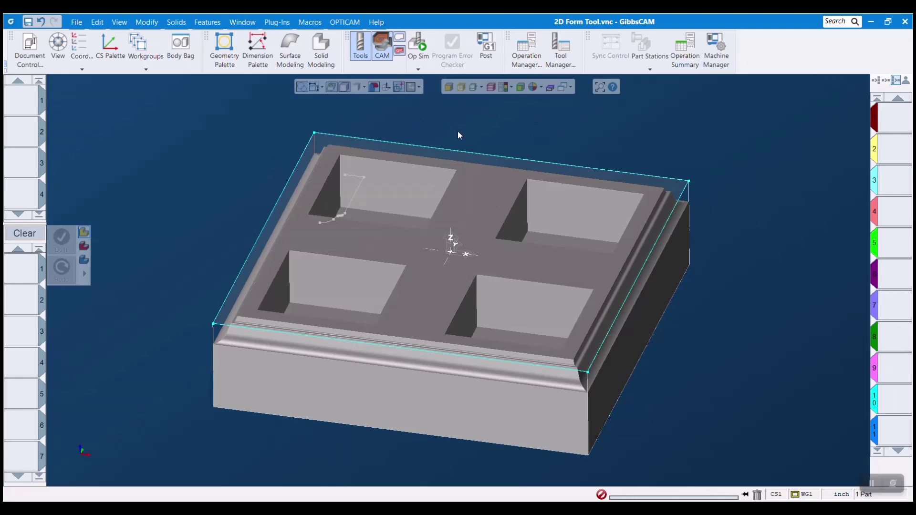
Step: Make the DXF Layer workgroup active and select its imported profile geometry
left_click(138, 45)
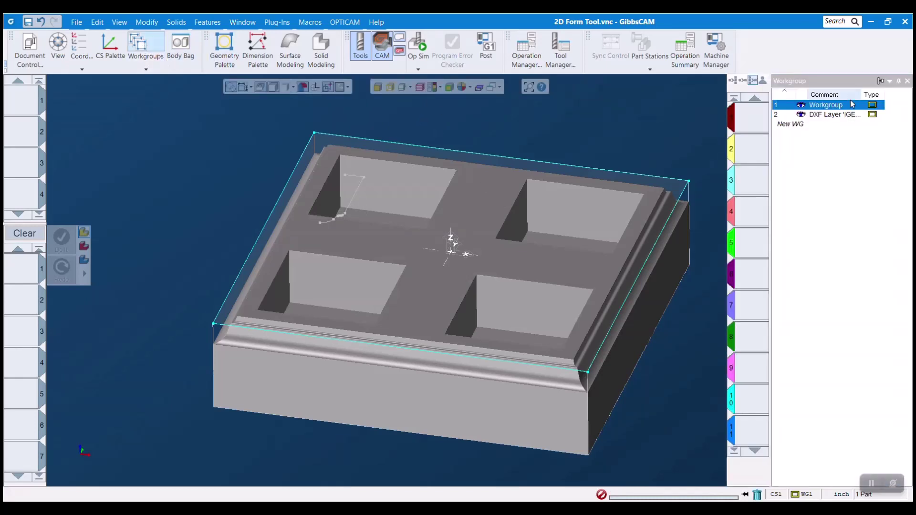
left_click(842, 114)
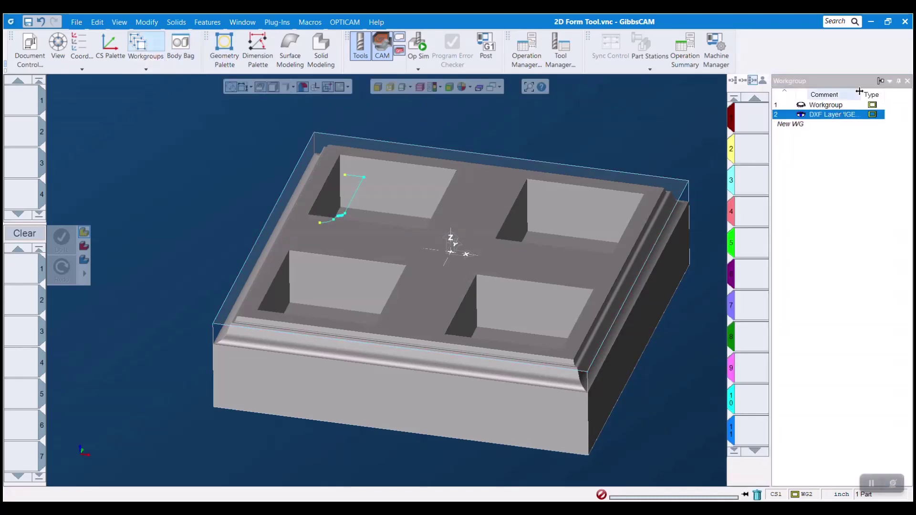
left_click_drag(859, 92, 871, 92)
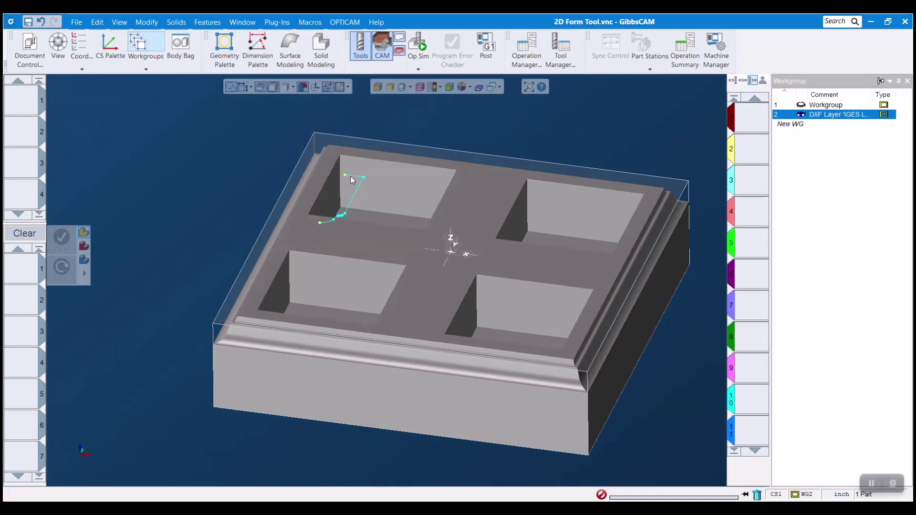
left_click(346, 217)
left_click(321, 222)
Step: Absolute-translate the profile from its endpoint (-2.93736, 0.50004) to 0, 0, 0
left_click(344, 216)
left_click(153, 24)
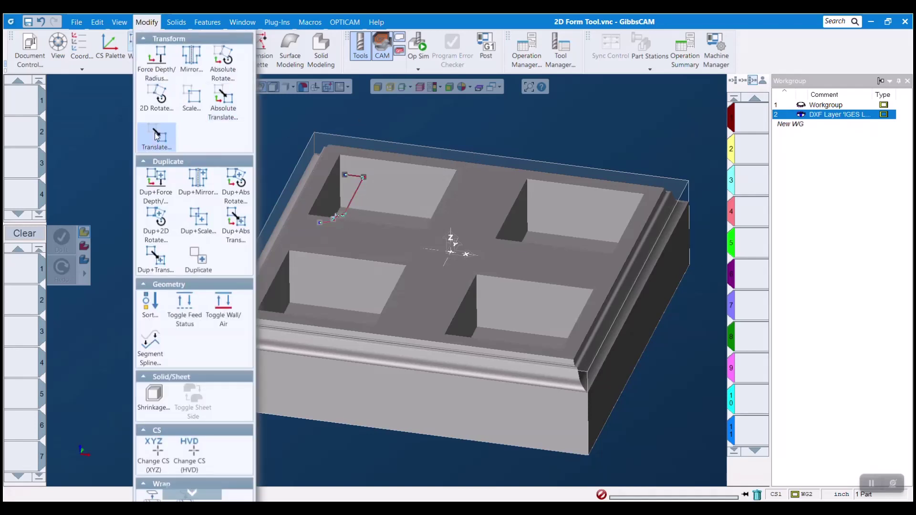
left_click(233, 107)
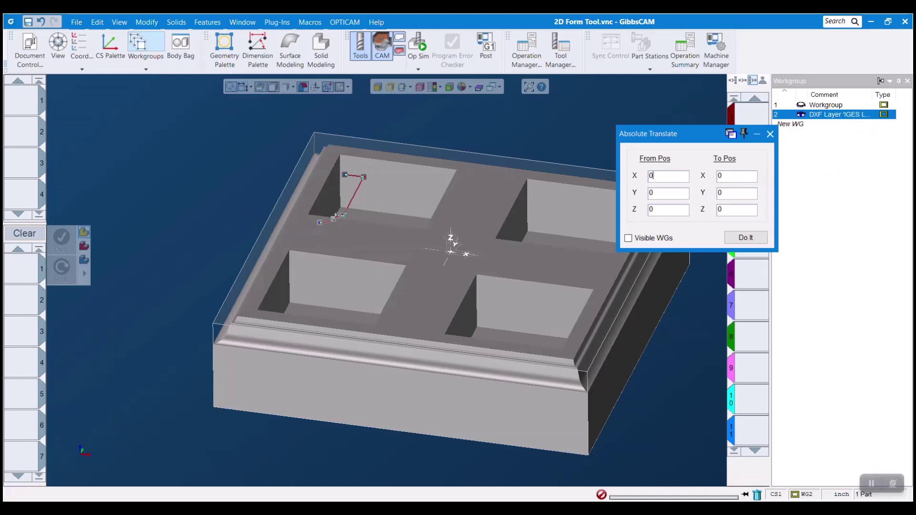
left_click(319, 222)
left_click(733, 196)
left_click(734, 210)
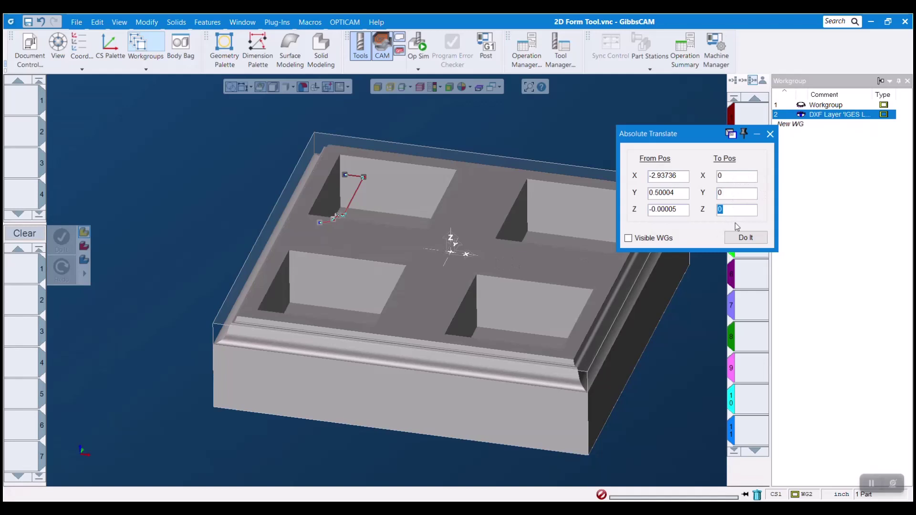
left_click(747, 238)
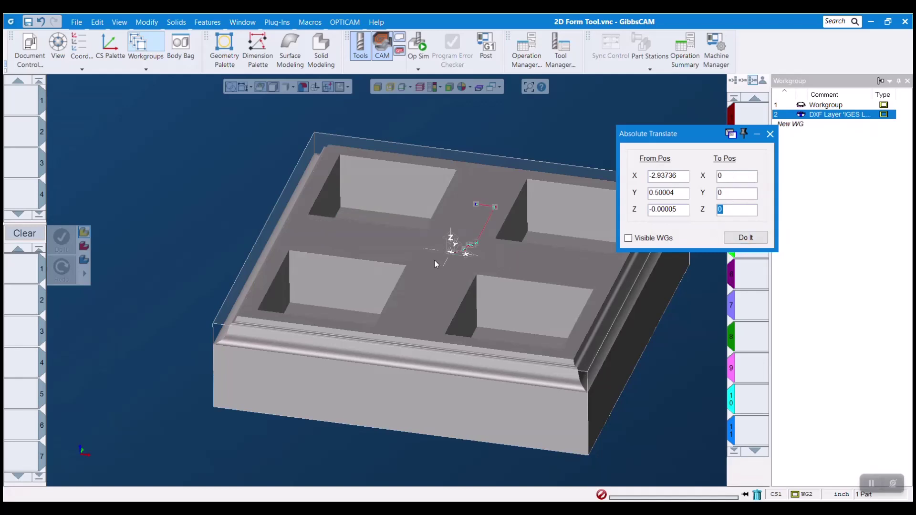
left_click(770, 134)
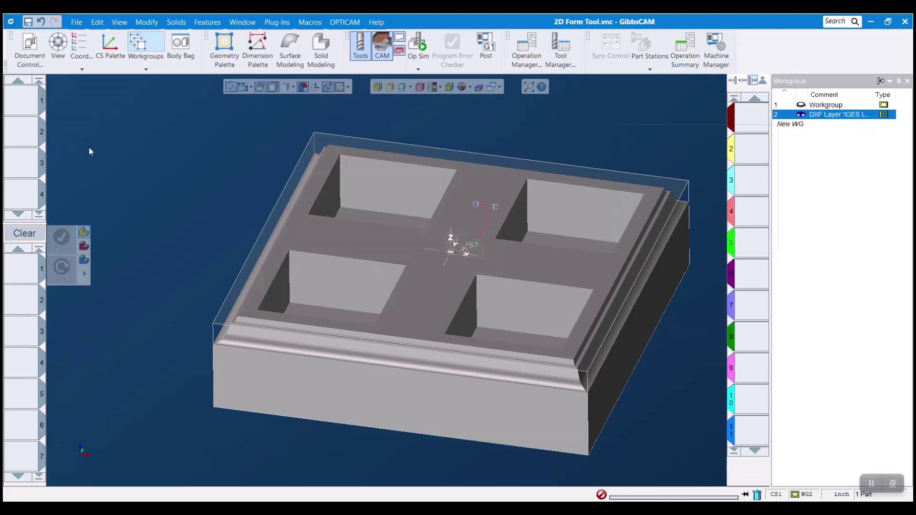
Step: Create tool #1 as a 0.813 x 2.000 2D form tool on holder 4/20 (CAT 40)
double_click(14, 101)
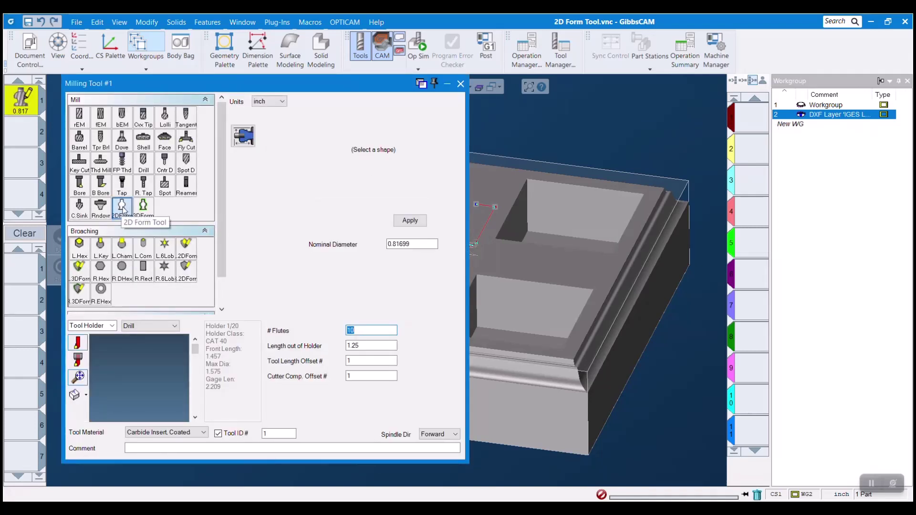
left_click(410, 222)
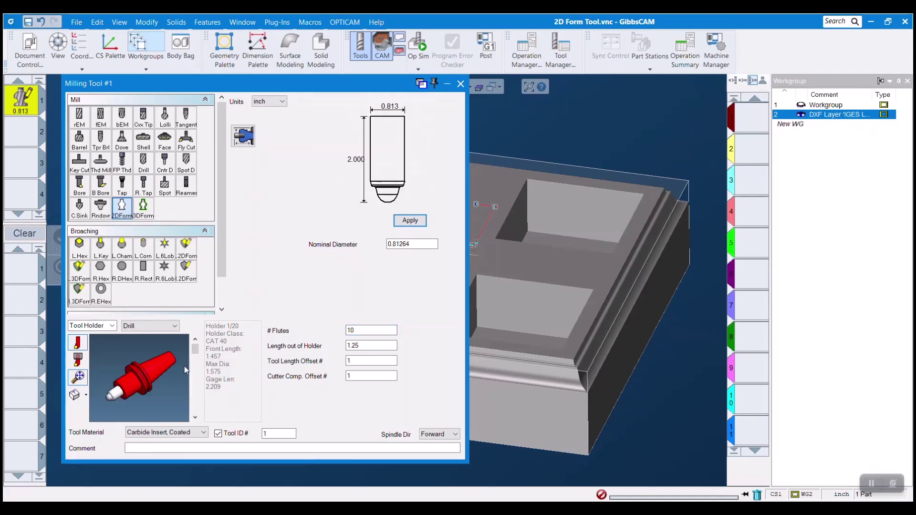
left_click(195, 417)
left_click(195, 417)
left_click(195, 417)
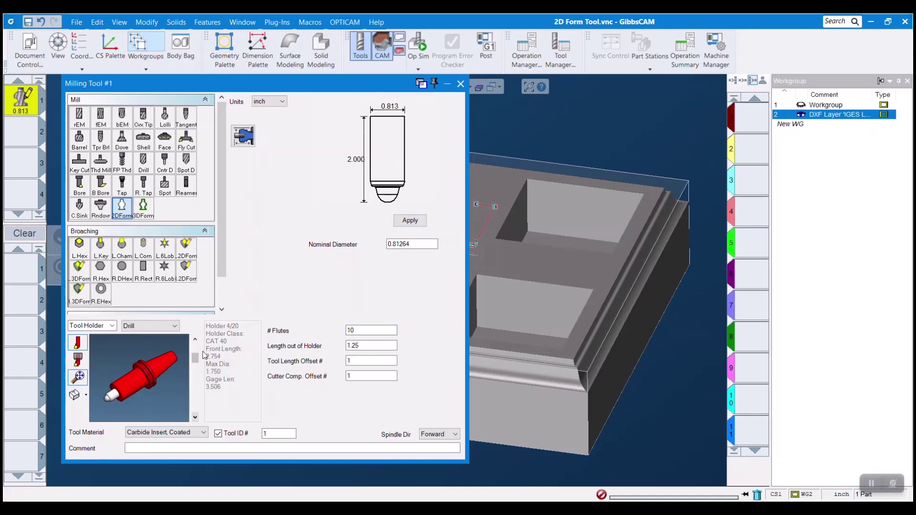
double_click(369, 347)
left_click(461, 84)
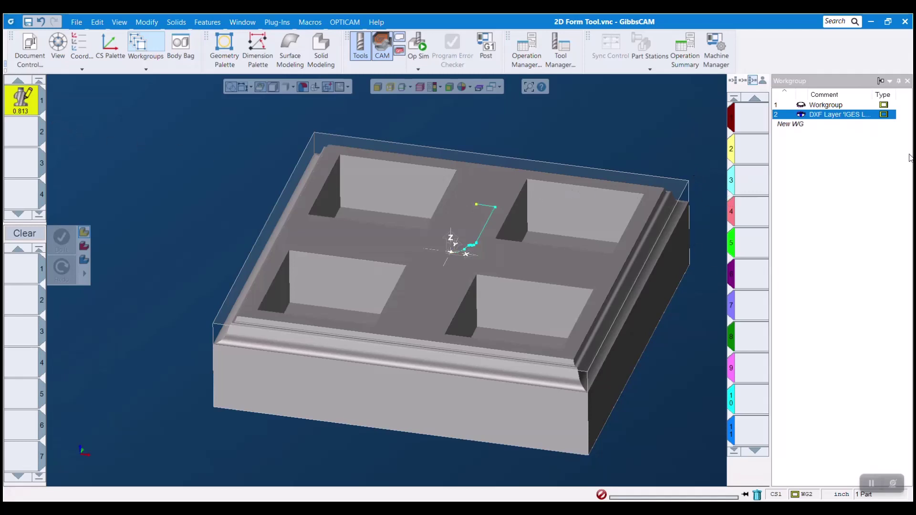
Step: Reactivate Workgroup 1 and start a Contour process using tool 1
left_click(833, 105)
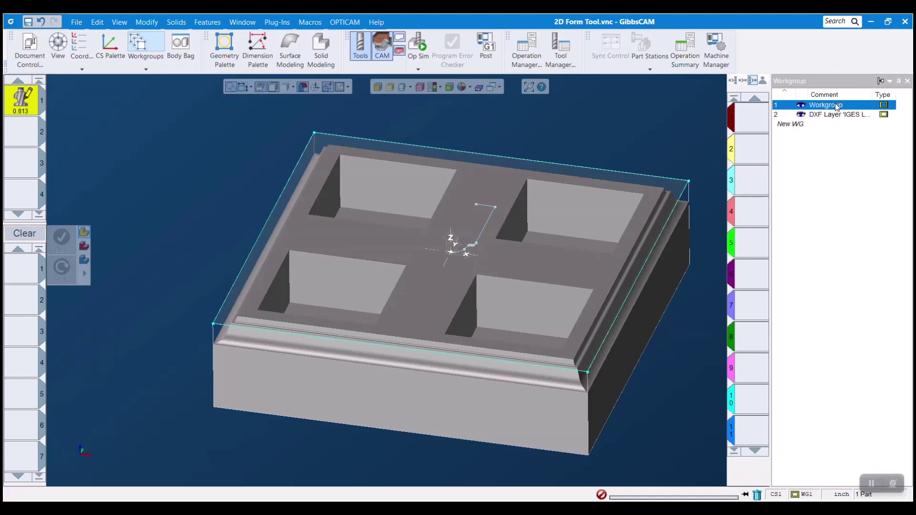
left_click(907, 81)
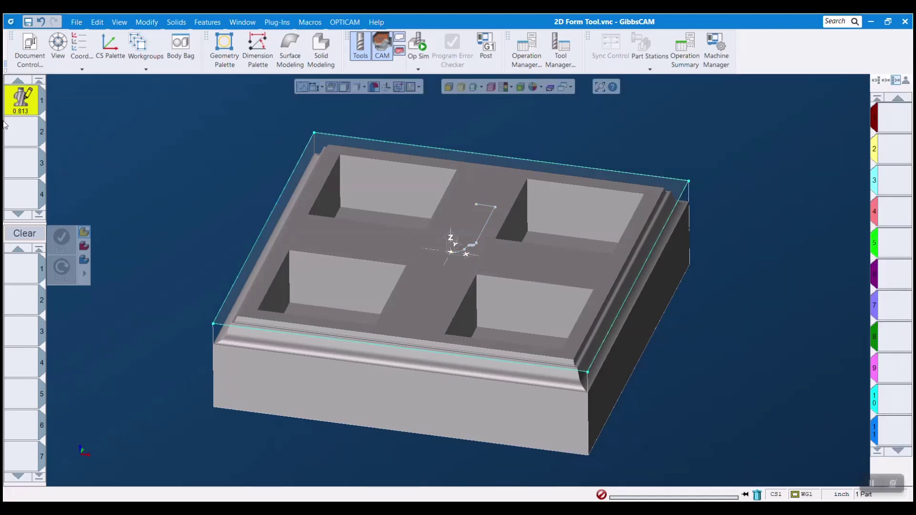
left_click_drag(20, 103, 20, 273)
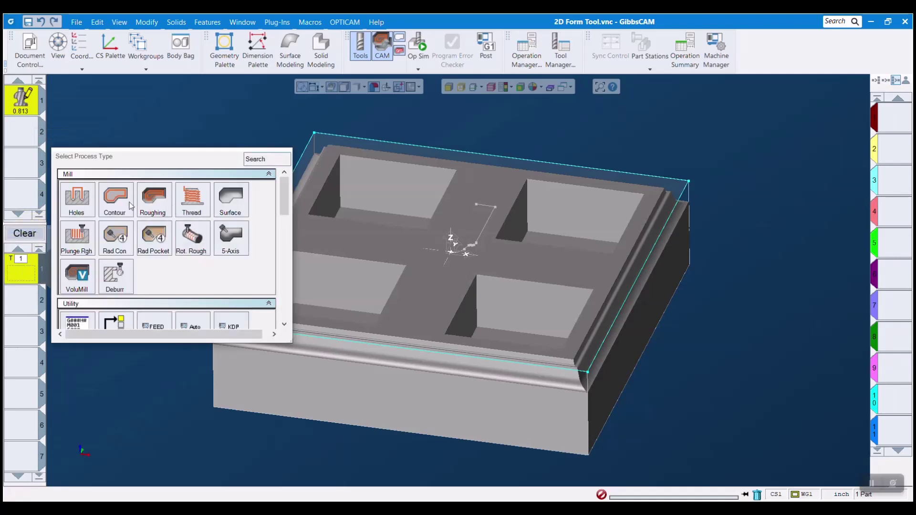
left_click(116, 201)
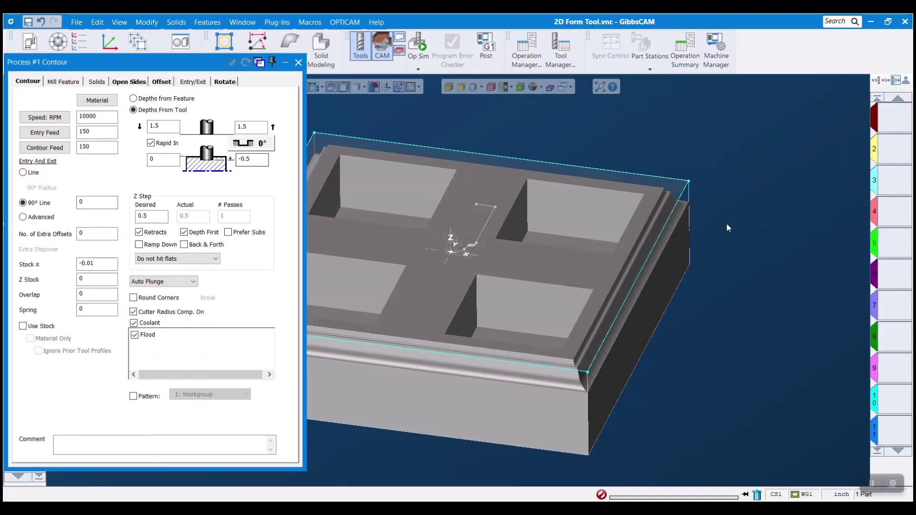
Step: Contour the outer edge to the top corner with a lead-in, tool centred on the contour
left_click(654, 248)
mouse_move(650, 249)
left_mouse_down()
mouse_move(632, 173)
mouse_move(777, 187)
left_mouse_up()
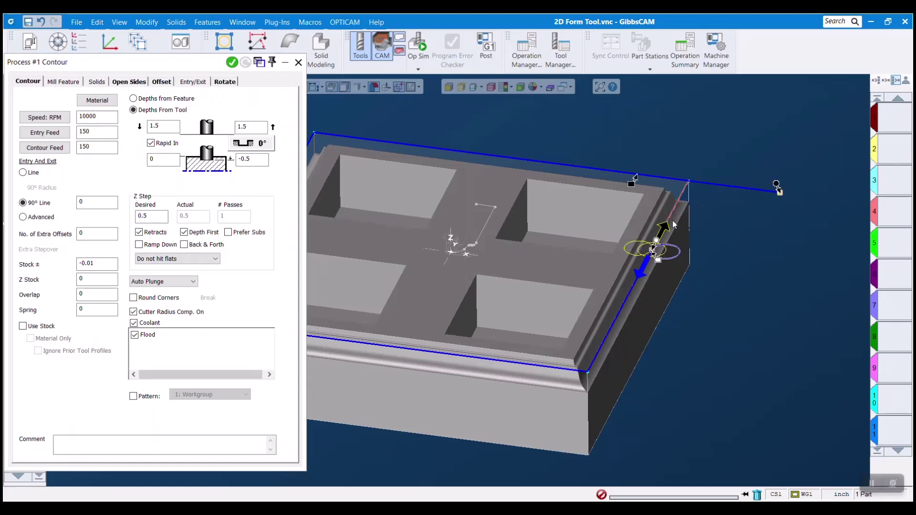
left_click_drag(656, 243, 725, 110)
left_click(667, 254)
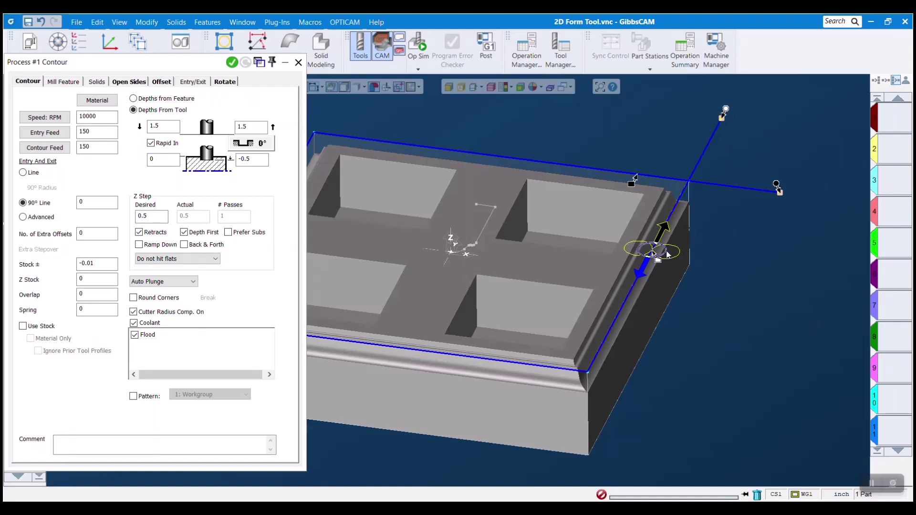
left_click(418, 42)
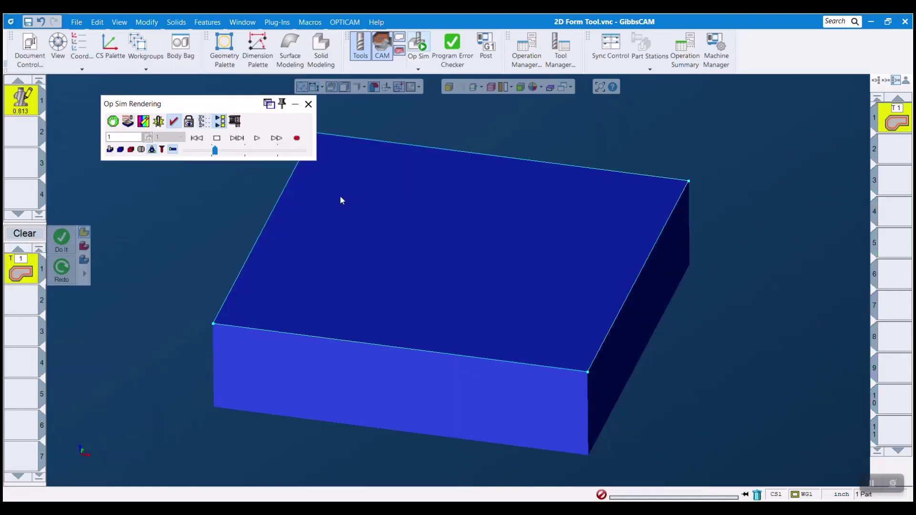
Step: Run the contour simulation, then the 2D Form Tool_completed.vnc simulation
left_click(158, 151)
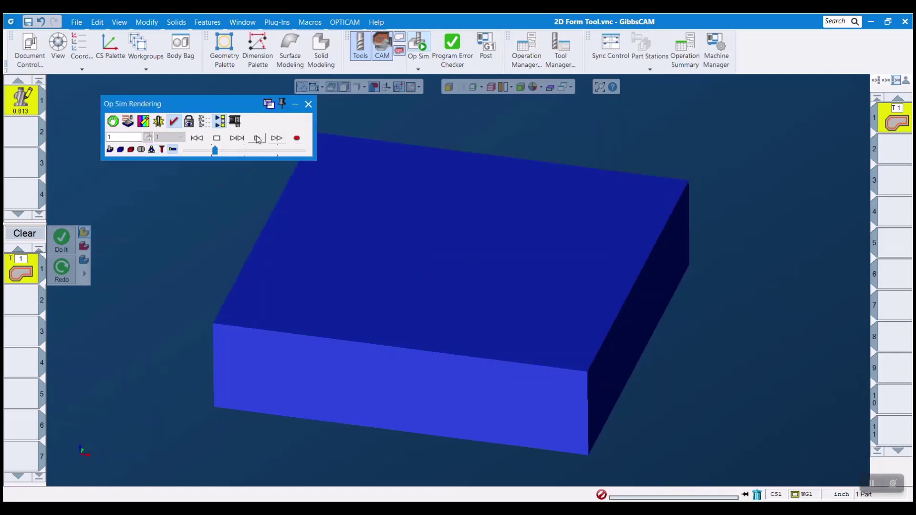
left_click(257, 139)
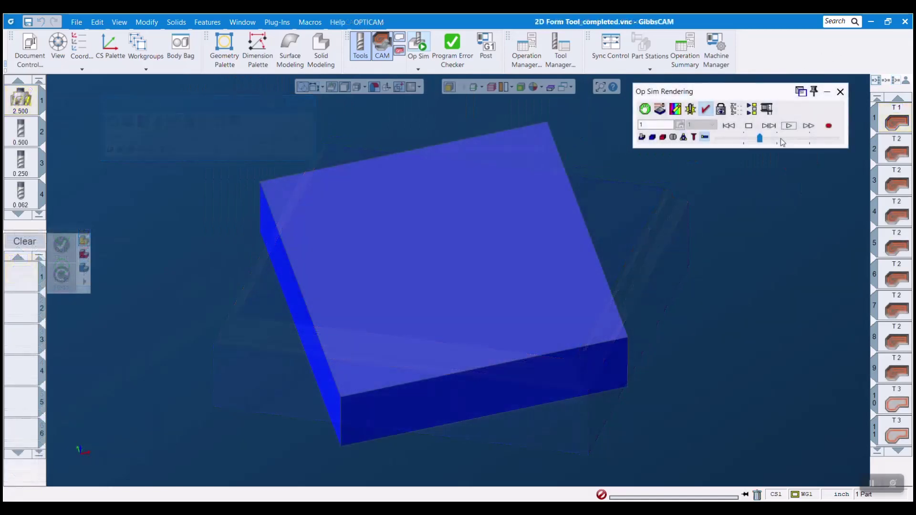
left_click(788, 127)
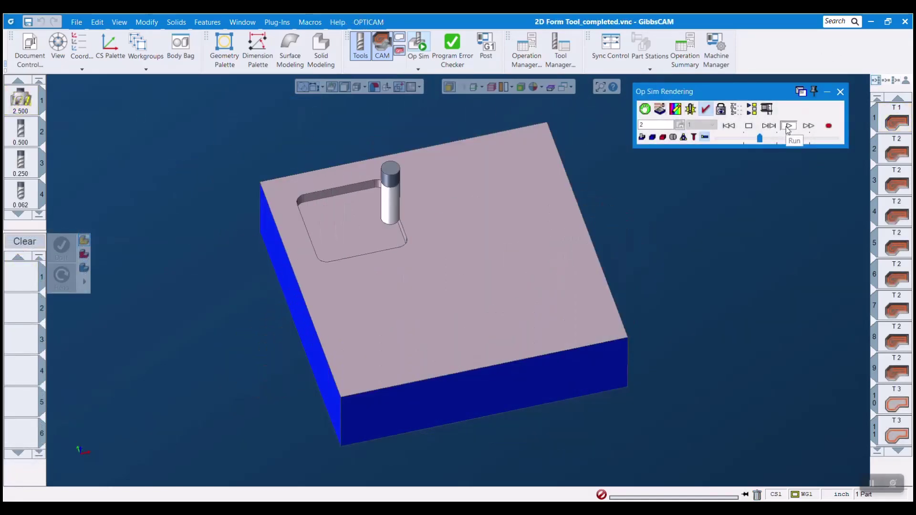